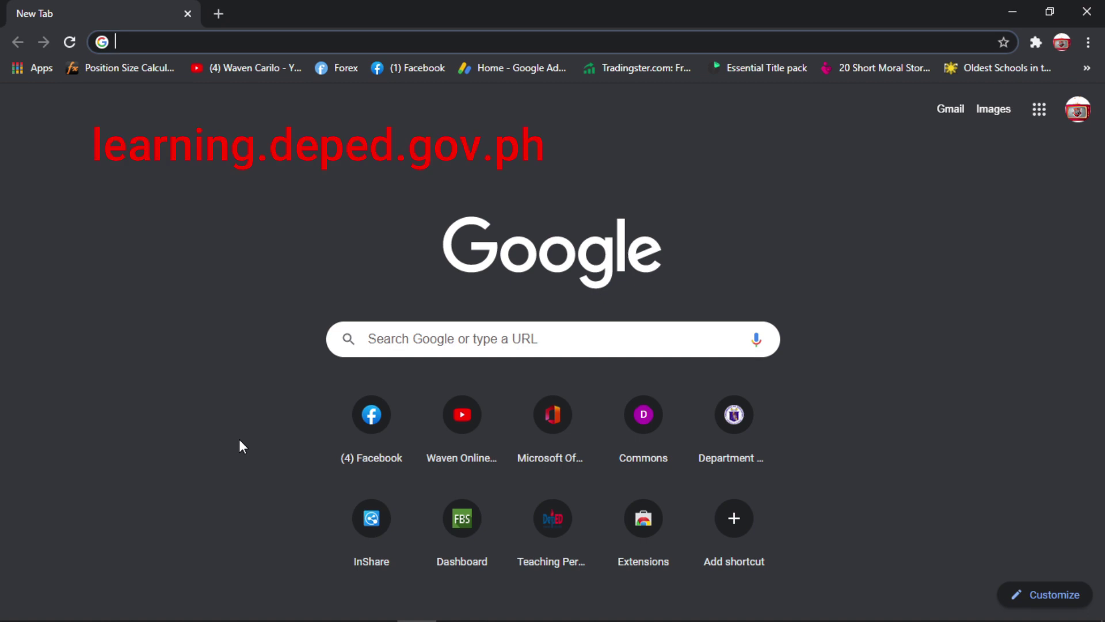
Try learning.deped.gov.ph, which fails, then load lms.deped.gov.ph in a new tab.
text(learni)
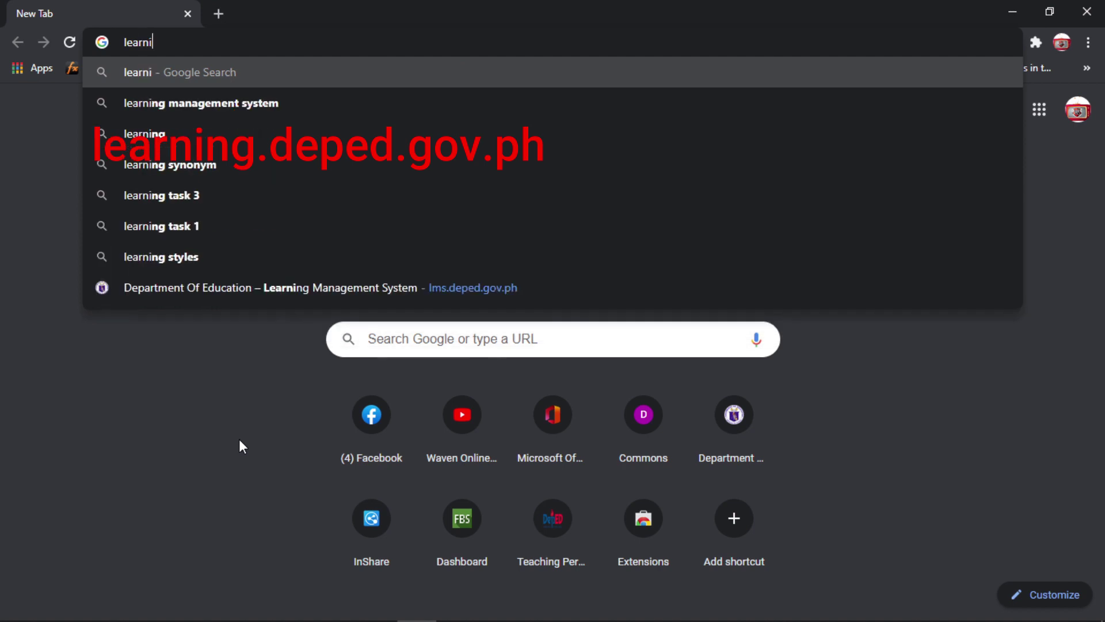
text(ng.deped)
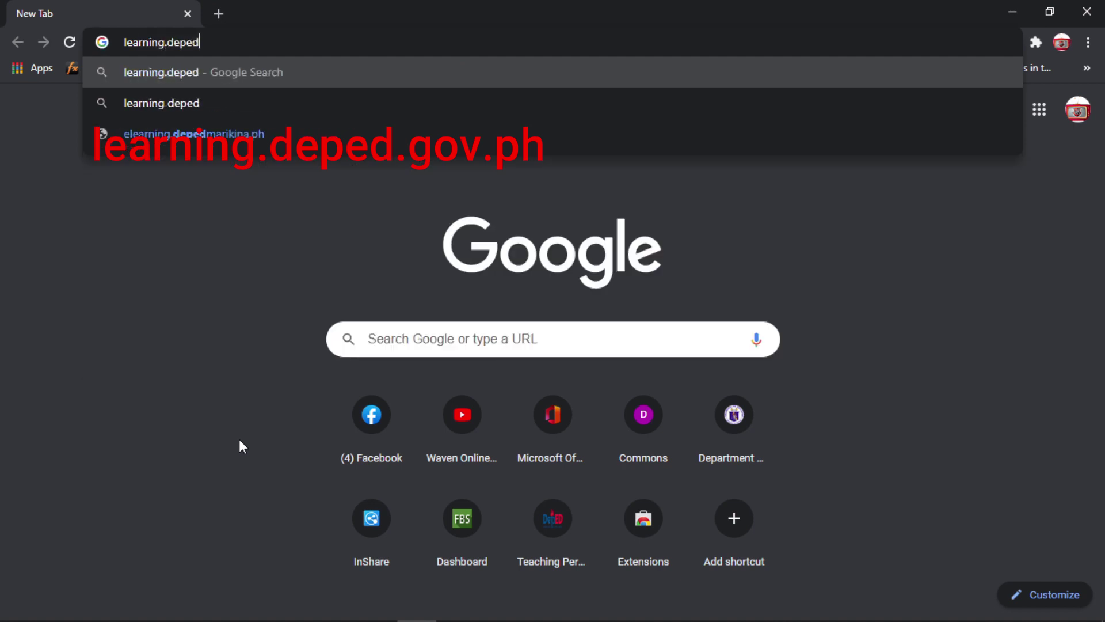
text(.gov.ph)
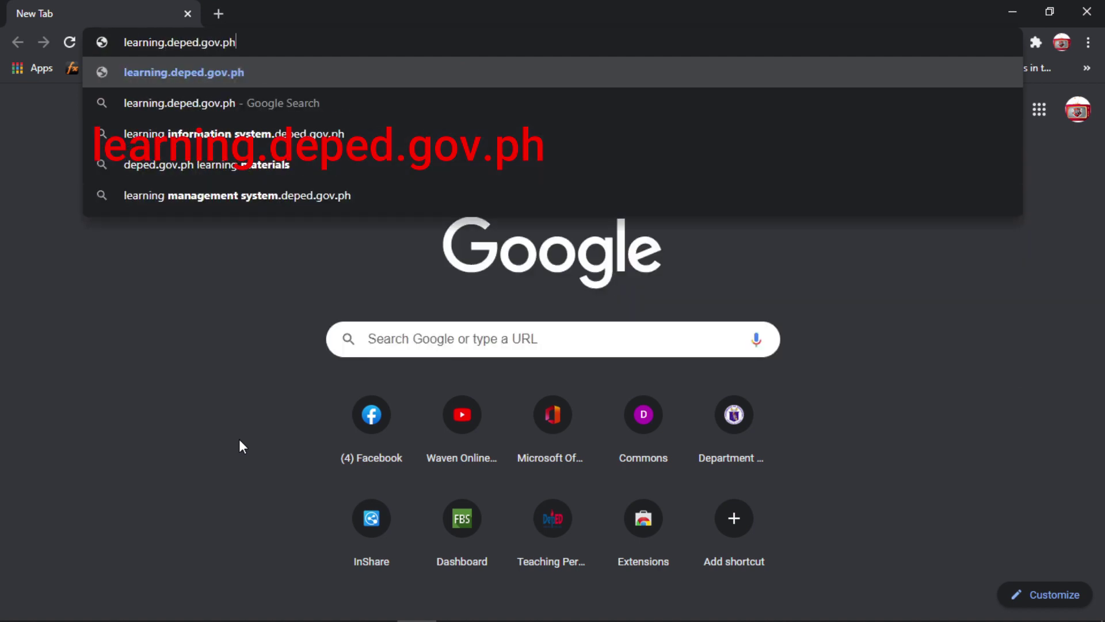
key(Return)
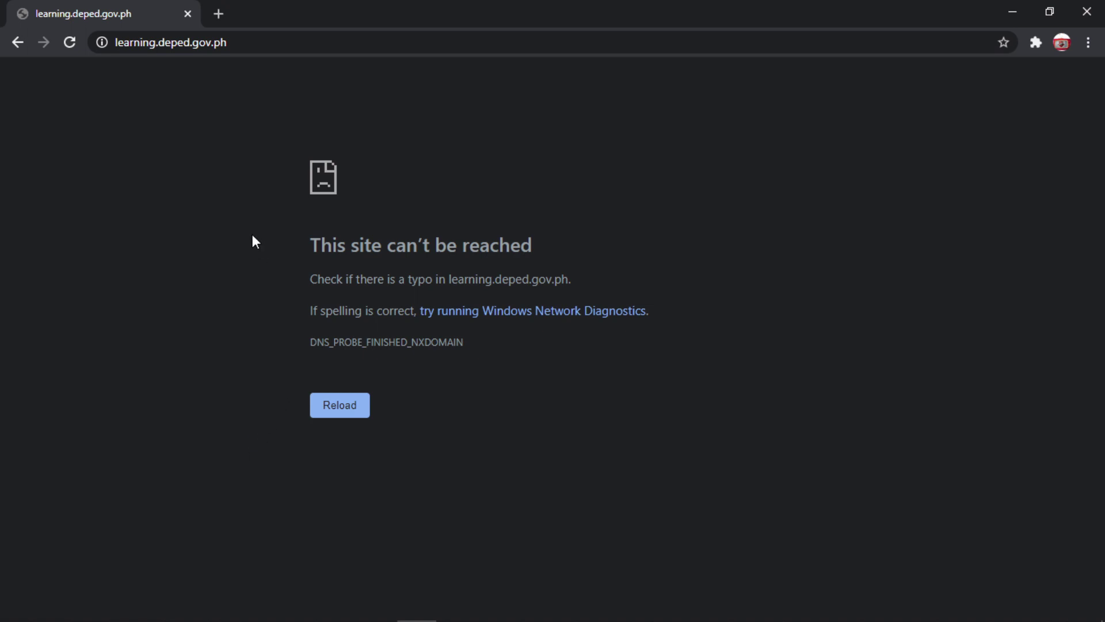
click(219, 17)
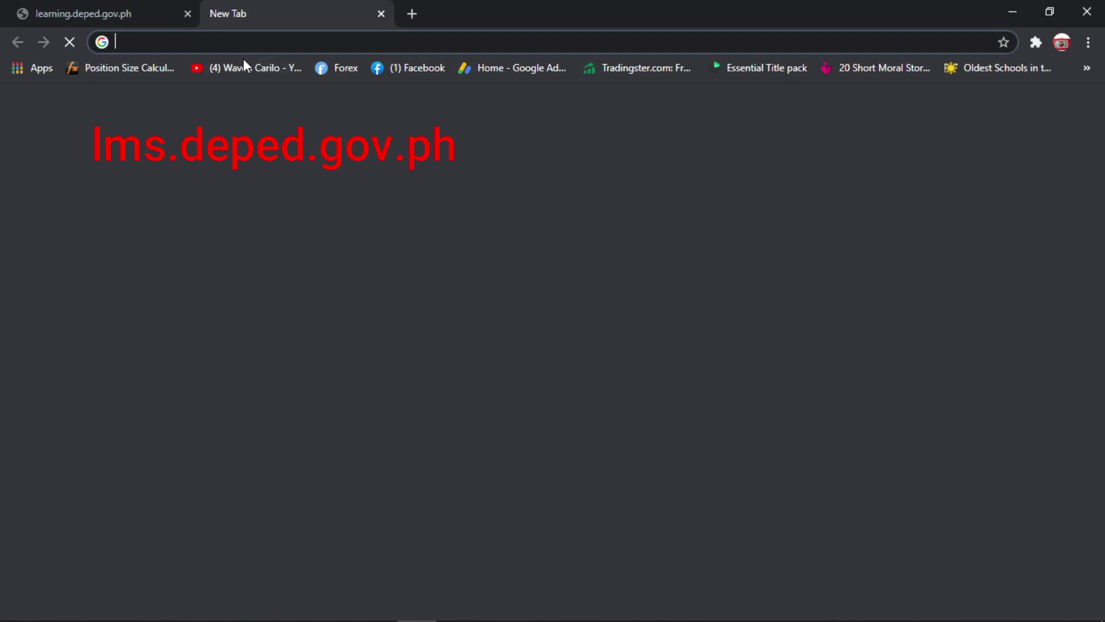
text(lm)
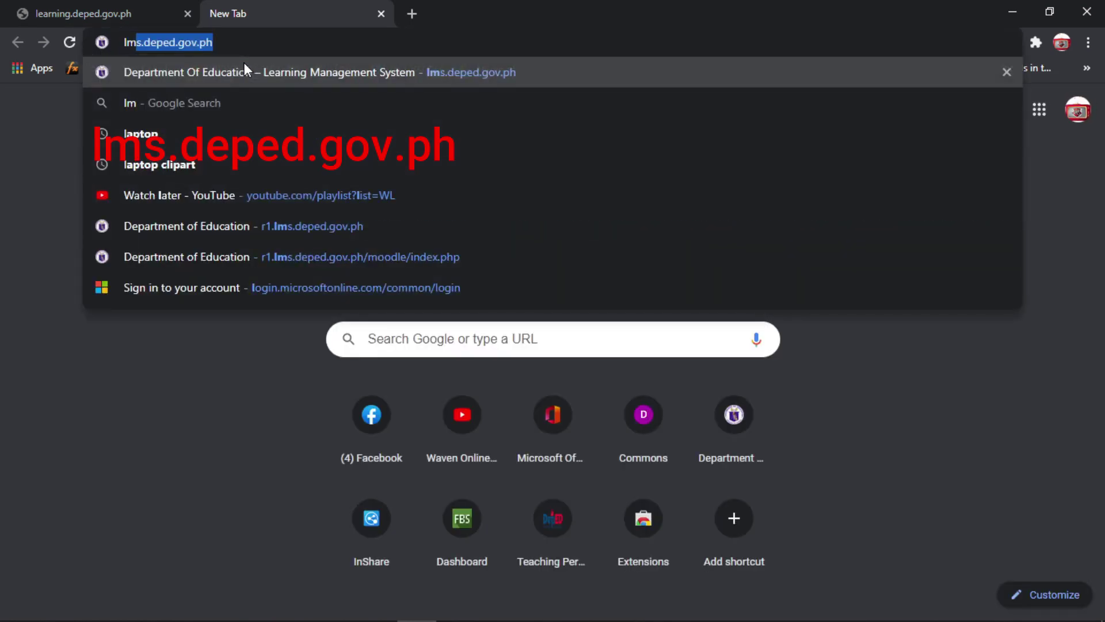
text(s.depe)
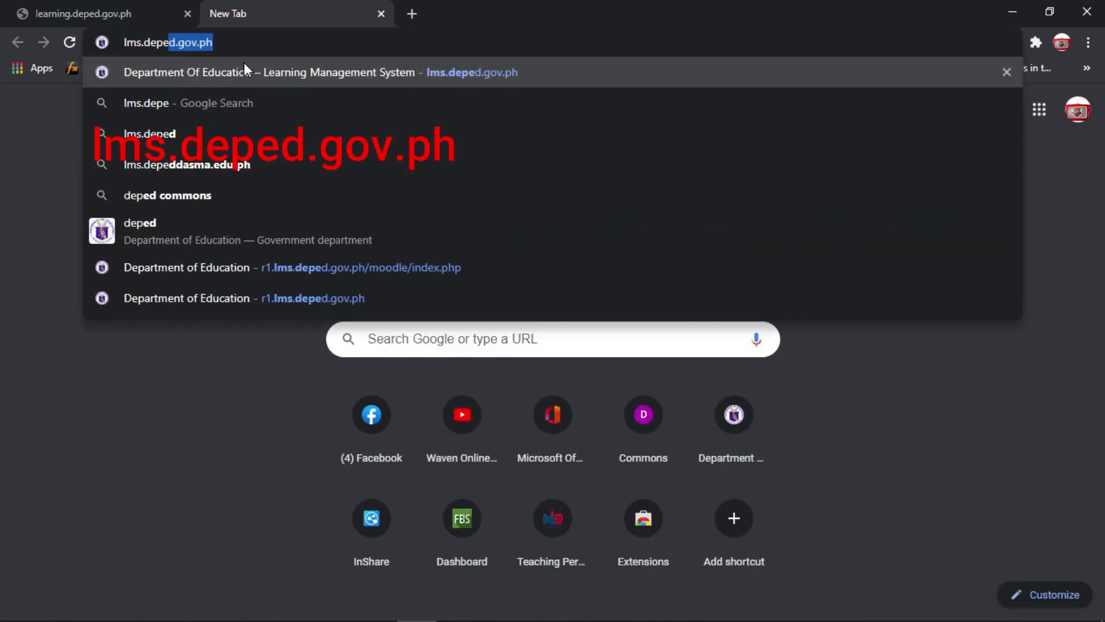
text(d.gov.p)
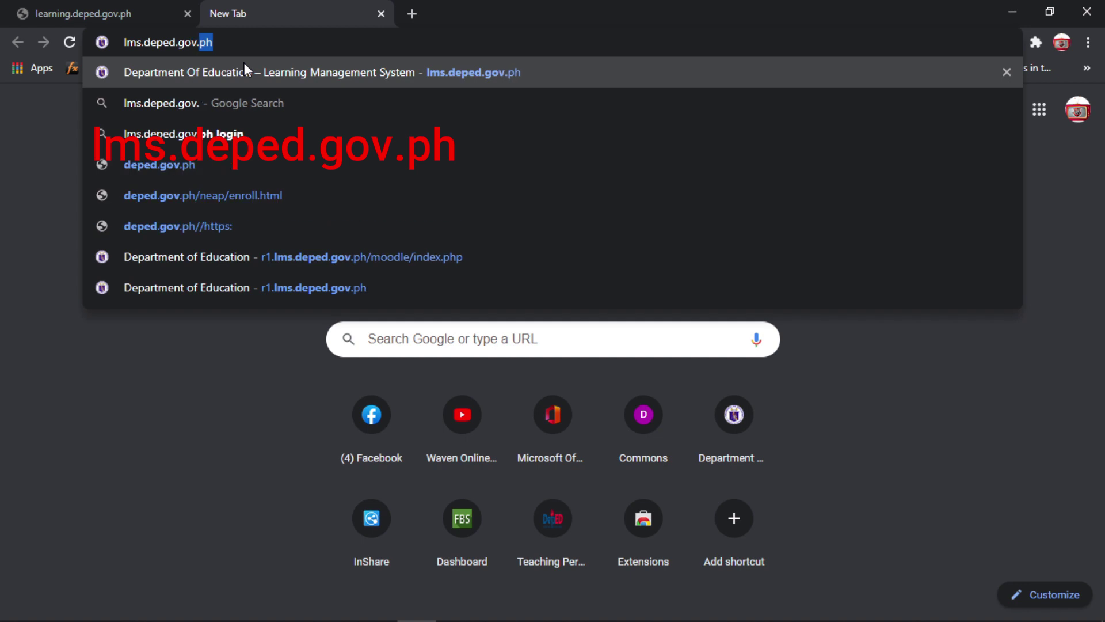
text(h)
key(Return)
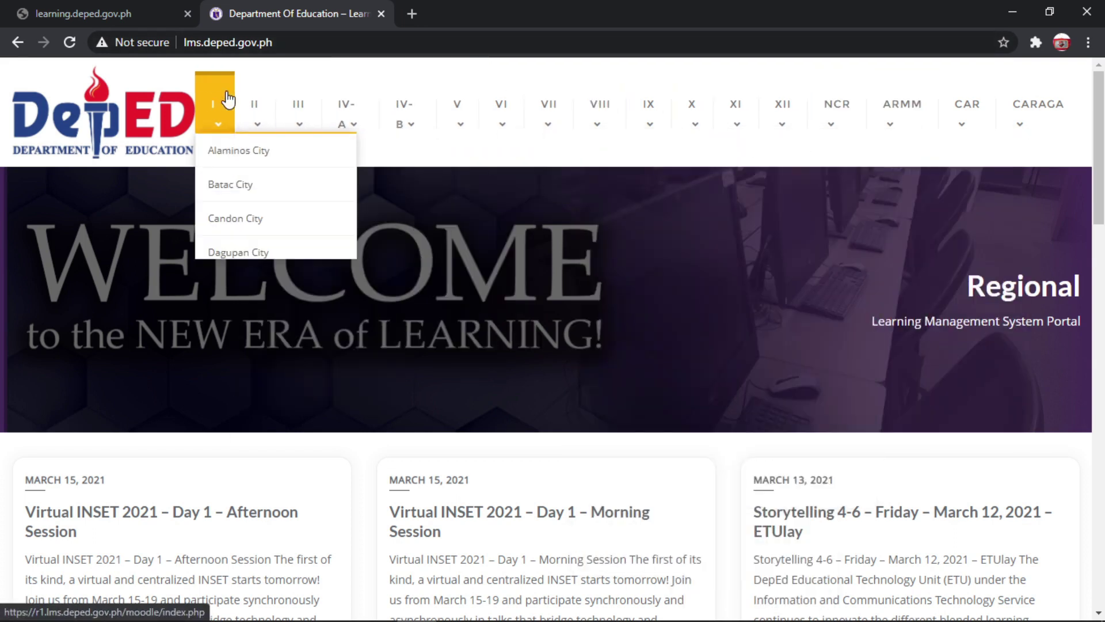
Open the Region I LMS sign-in page for Pangasinan II – Binalonan.
mouse_move(225, 115)
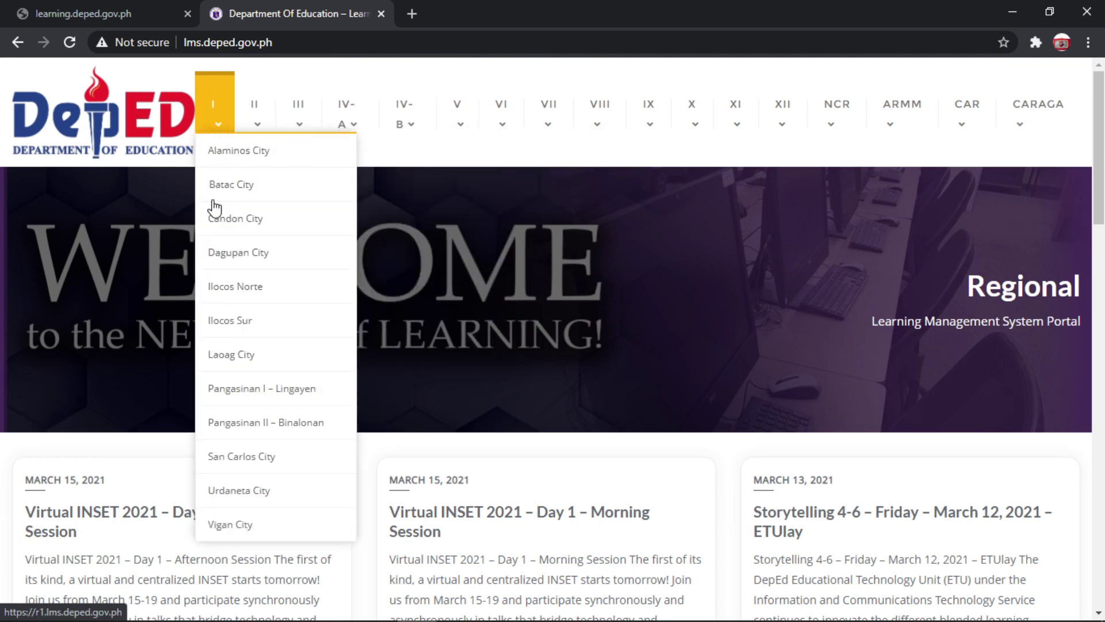
click(234, 425)
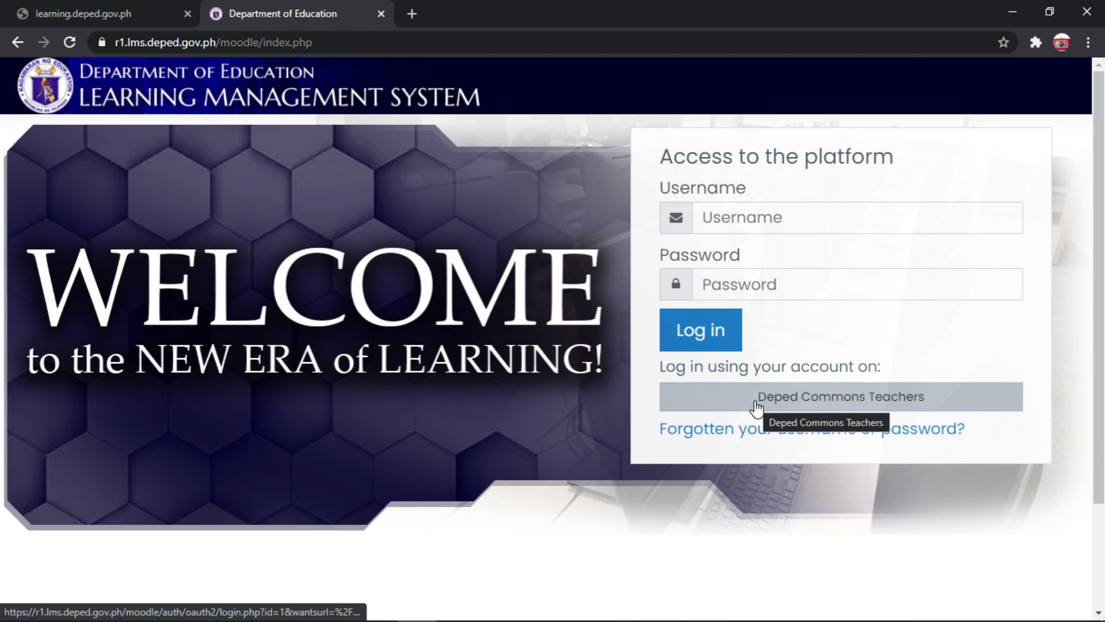
Go to the DepEd Commons Teachers sign-in page and add an empty tab beside it.
click(757, 406)
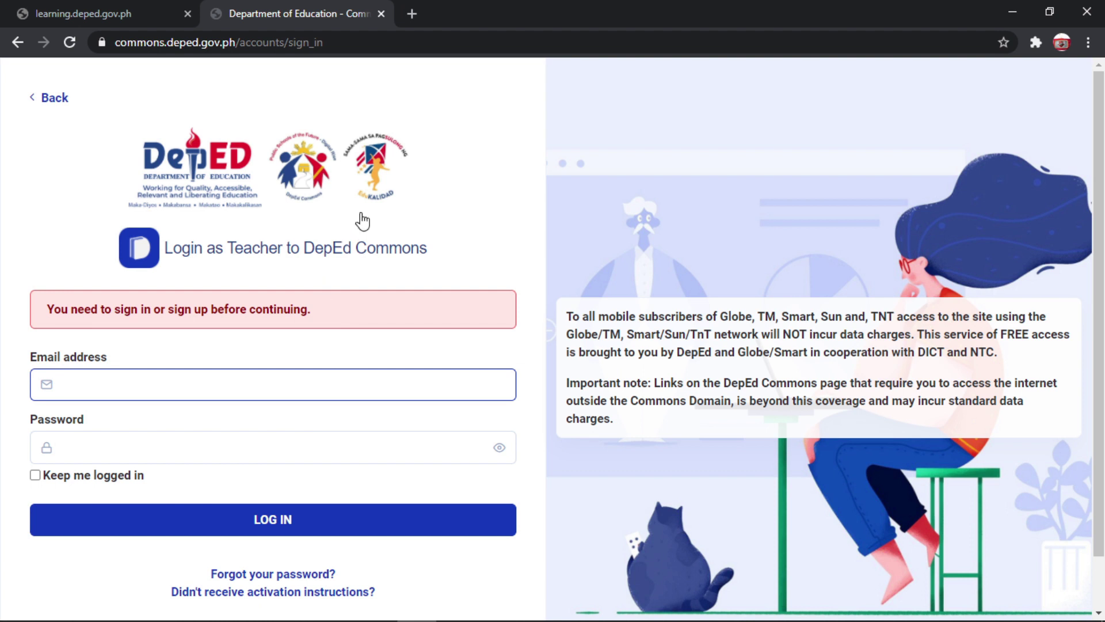
click(412, 17)
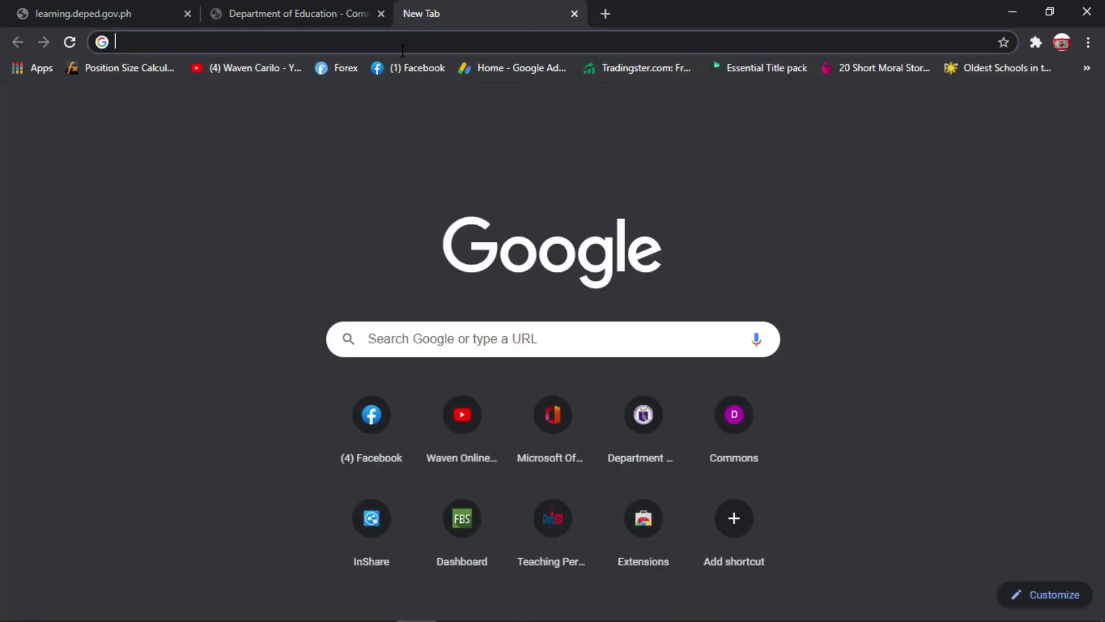
Enter office.com in the new tab's address bar.
text(of)
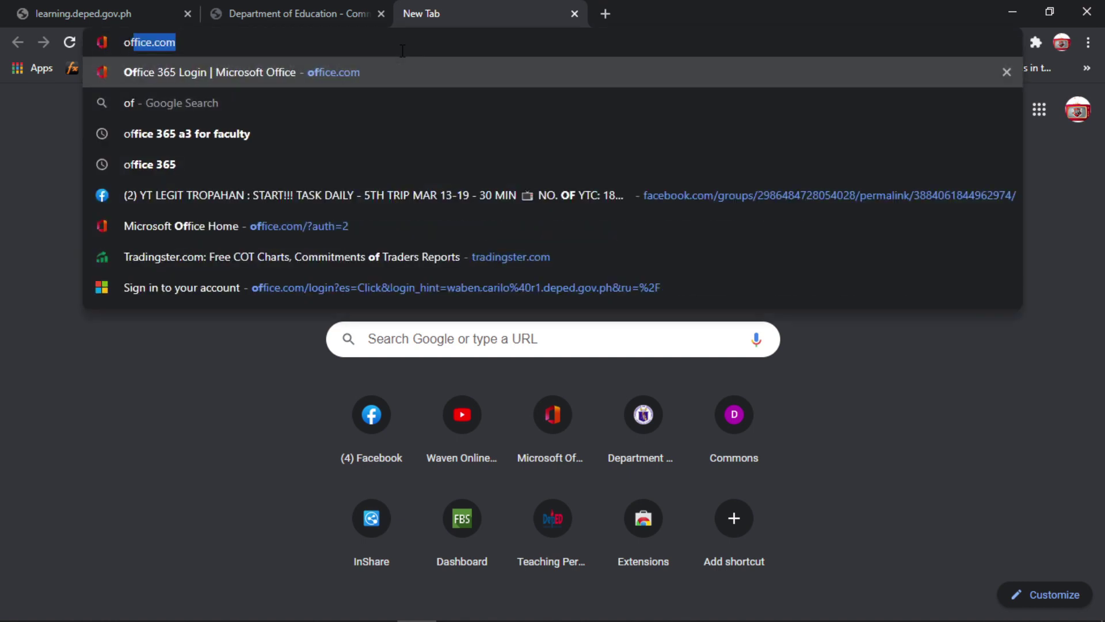
text(fice.com/?auth=2)
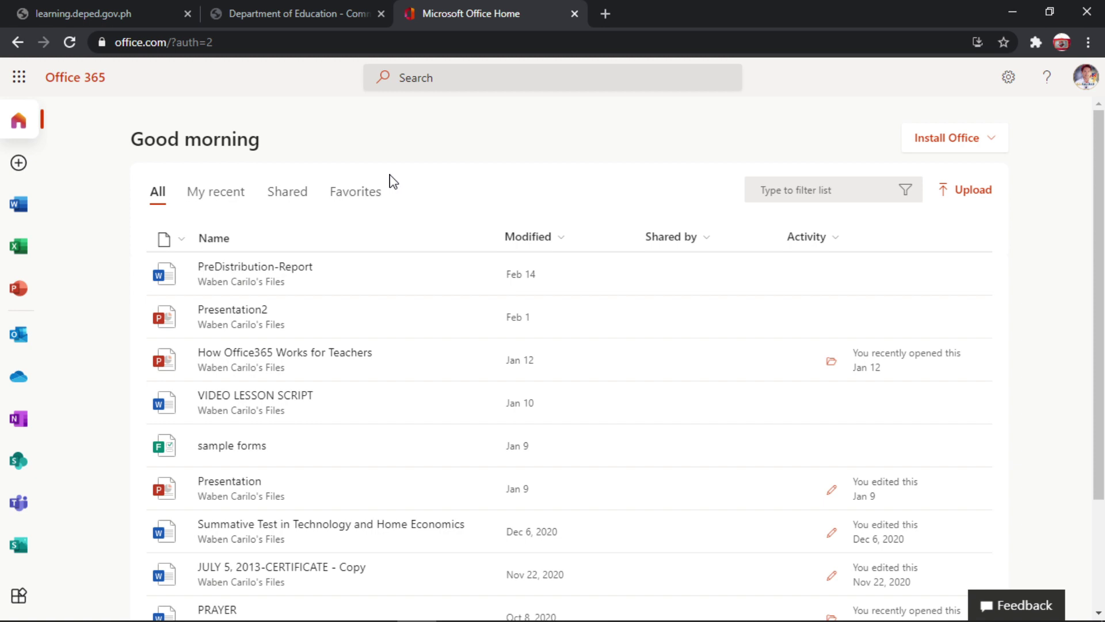
Open Outlook and read the DepEd Commons Mailer account-activation email.
click(25, 341)
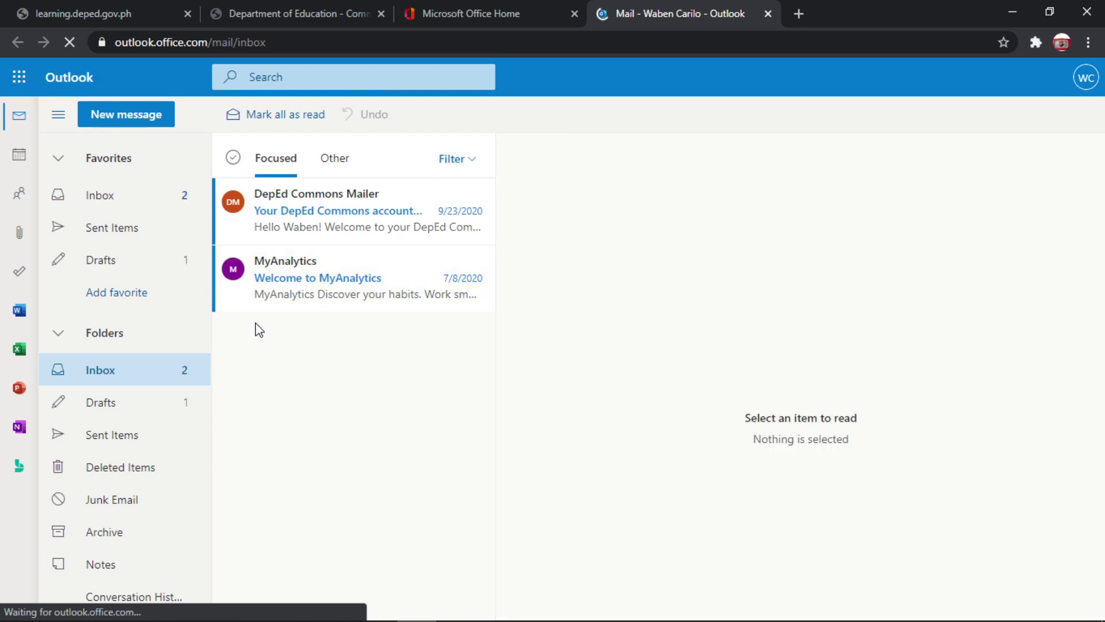
click(312, 218)
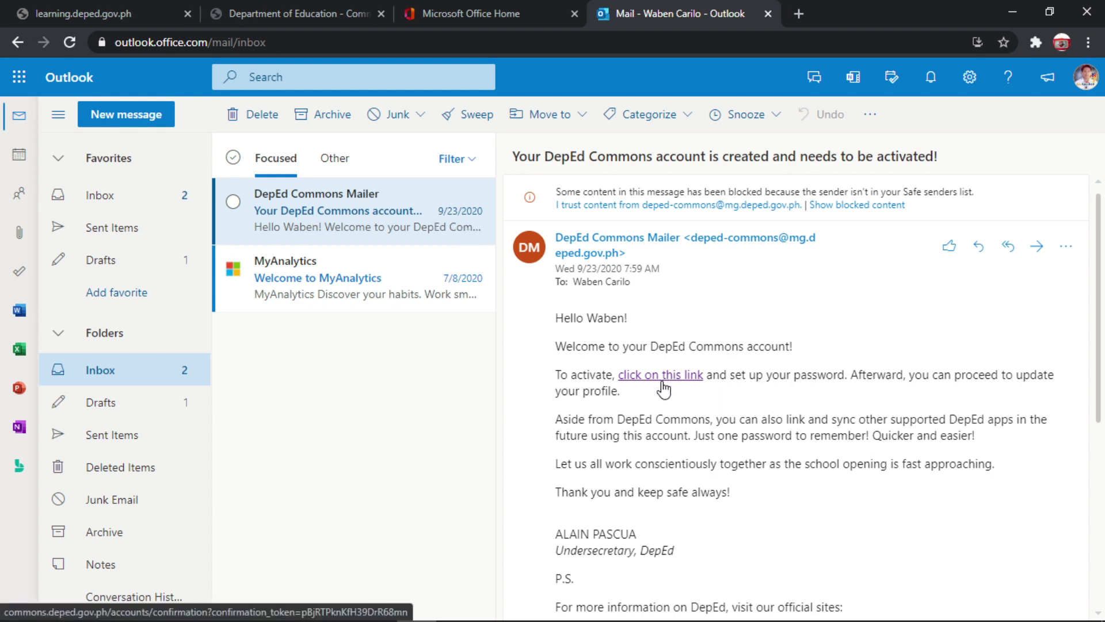
click(329, 17)
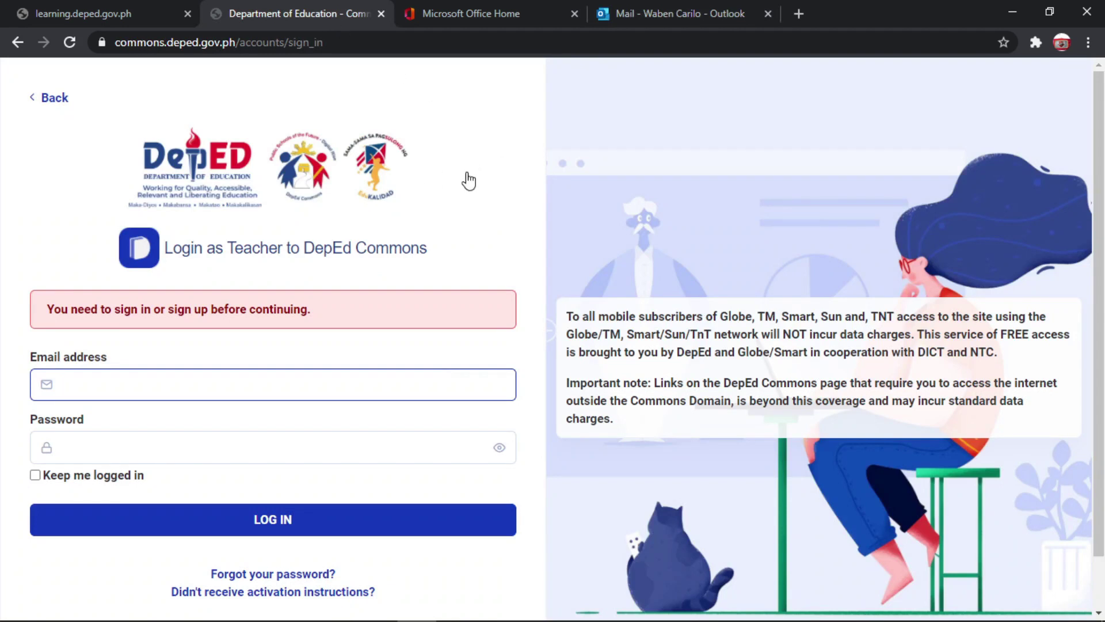
click(663, 17)
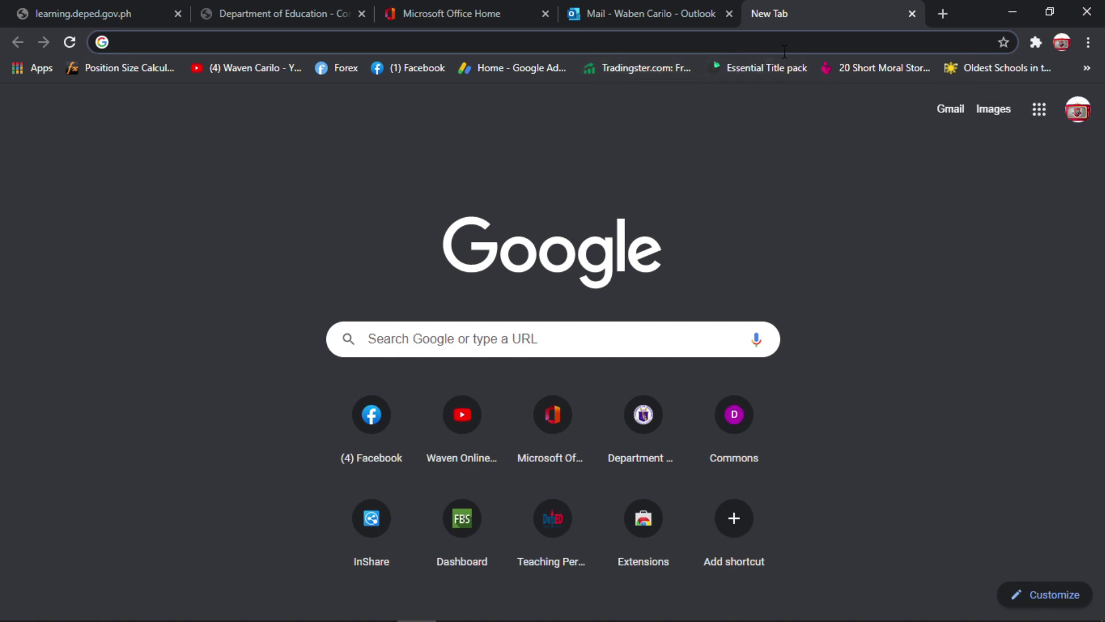
Close the empty, Outlook and Office 365 tabs, then submit the DepEd Commons teacher login.
click(911, 13)
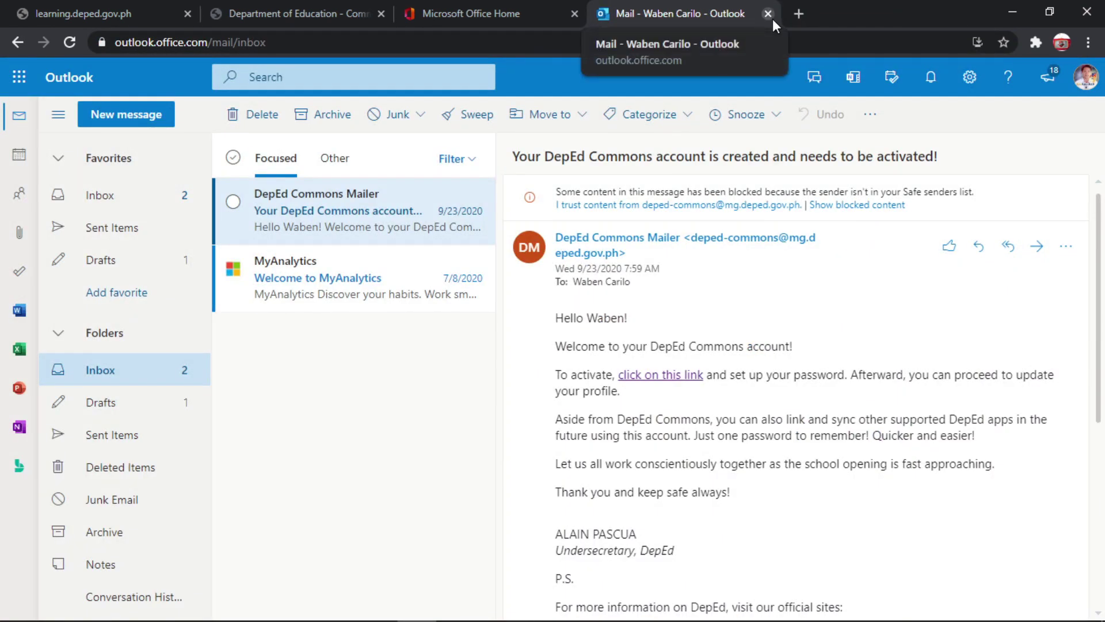
click(772, 19)
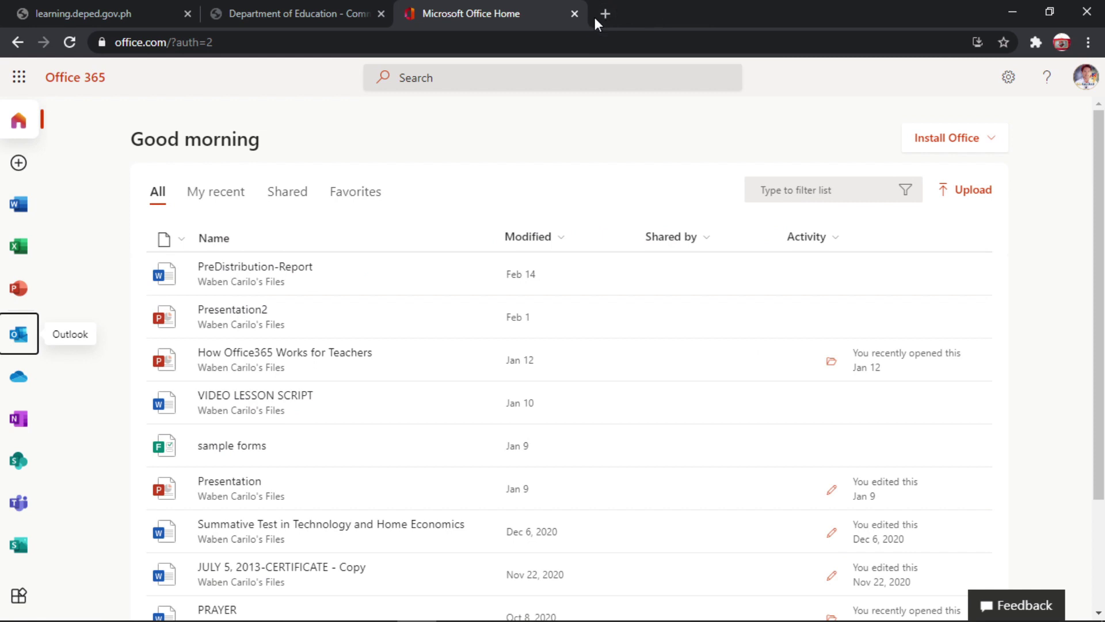
click(576, 18)
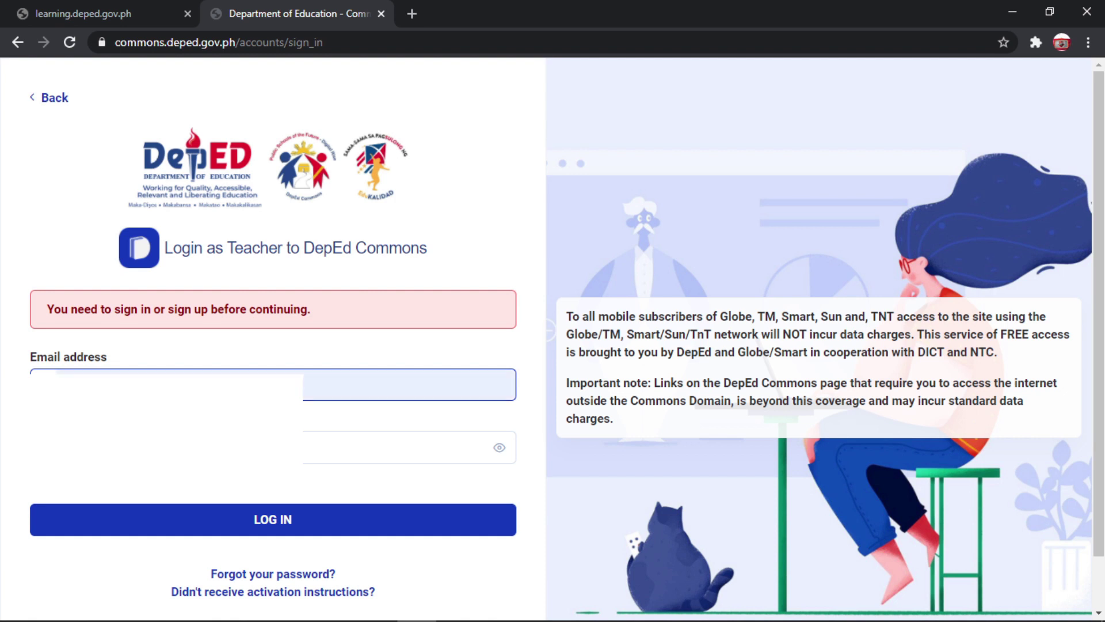
key(Tab)
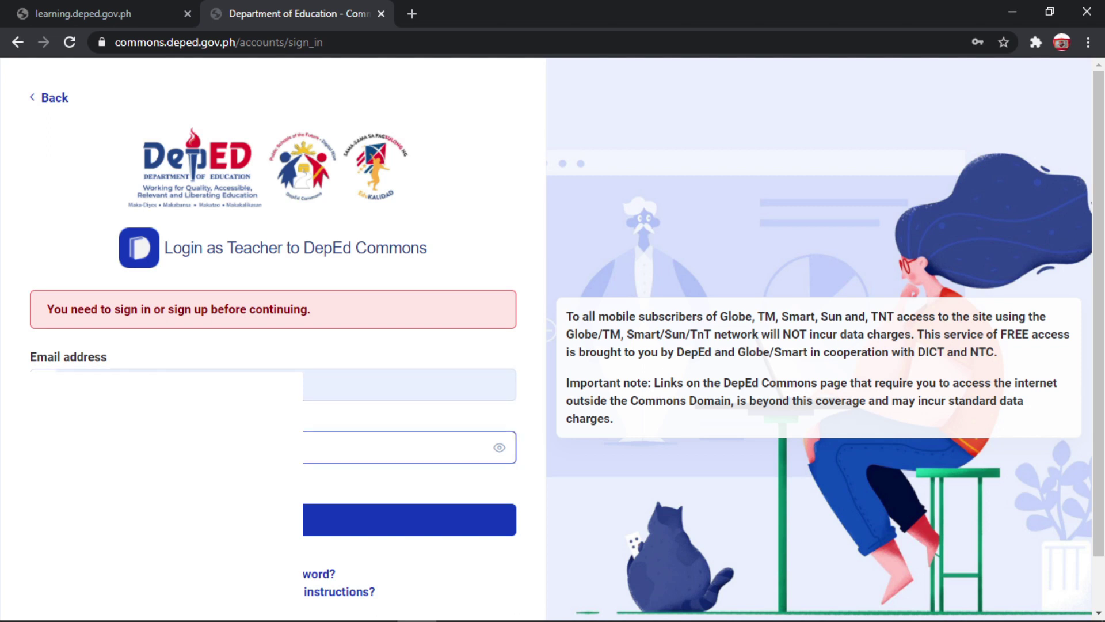
key(Return)
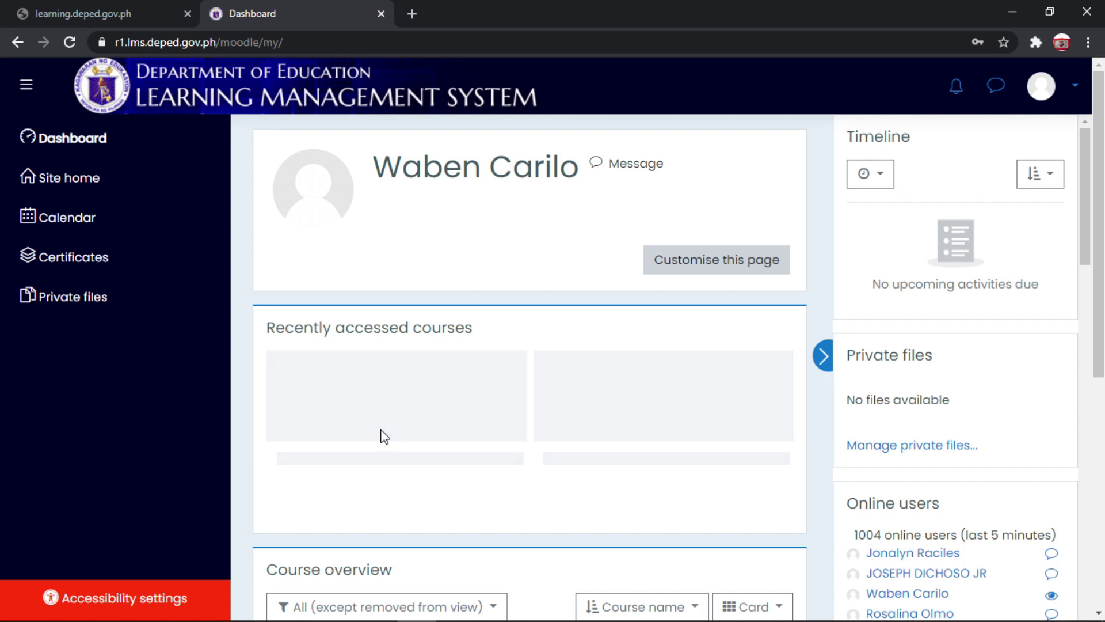
From Site home, open the Virtual INSET 2021 category and its Virtual In-Service Training course.
click(109, 182)
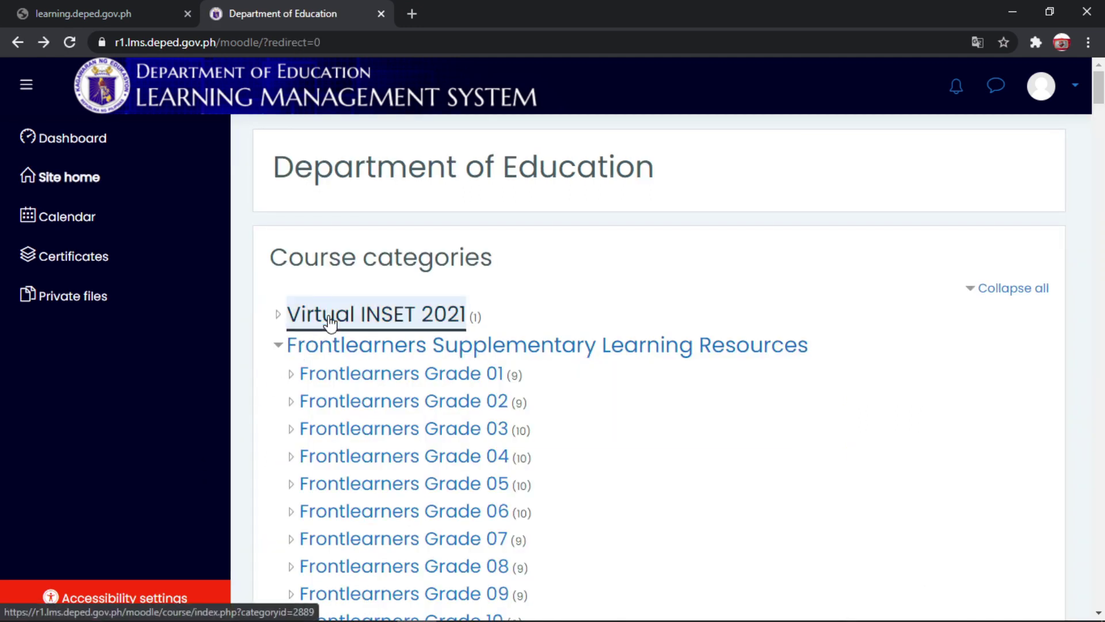
click(330, 321)
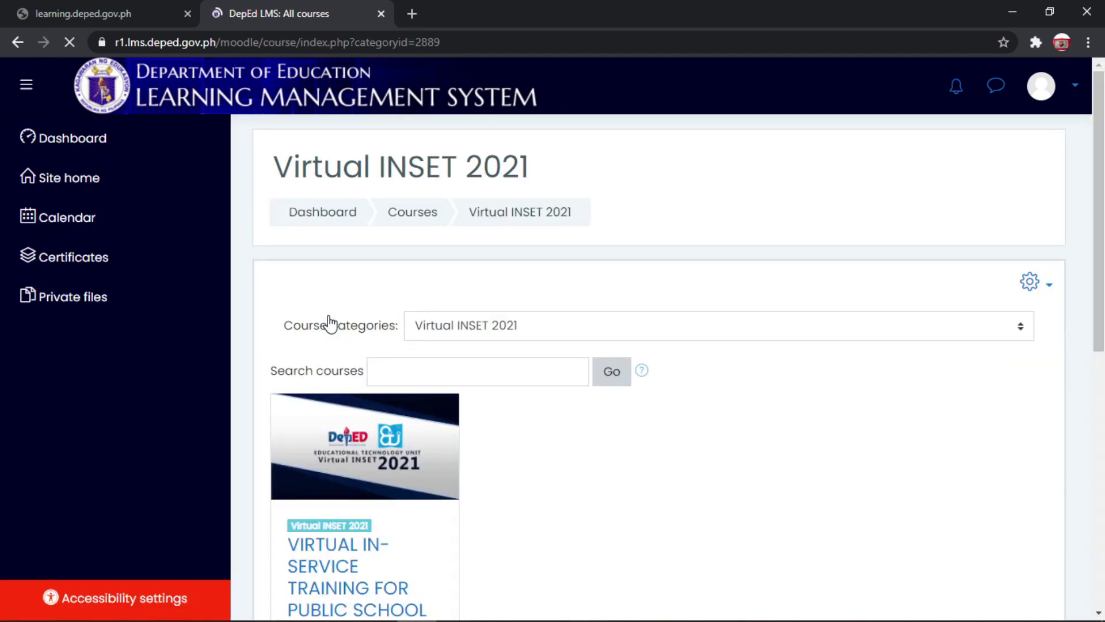
scroll(384, 362, down, 4)
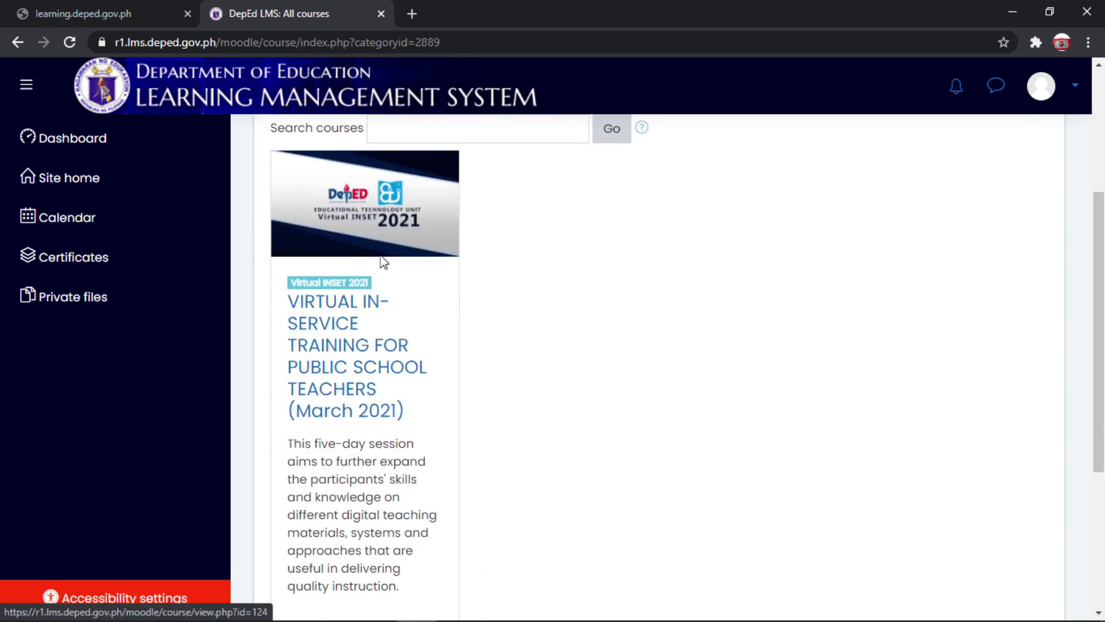
click(353, 363)
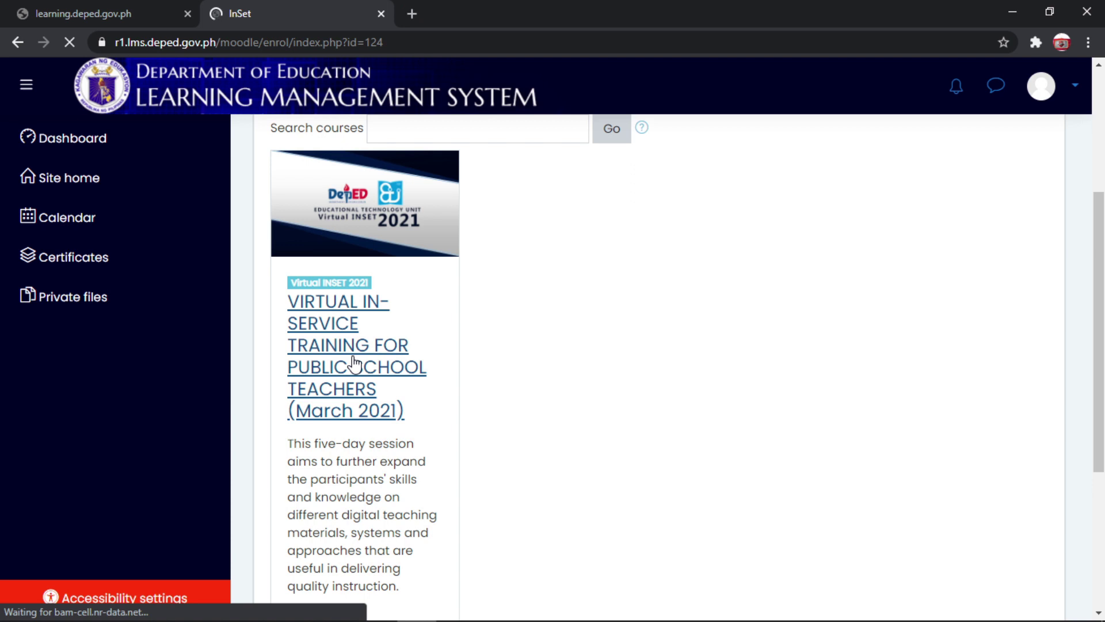
scroll(493, 353, down, 3)
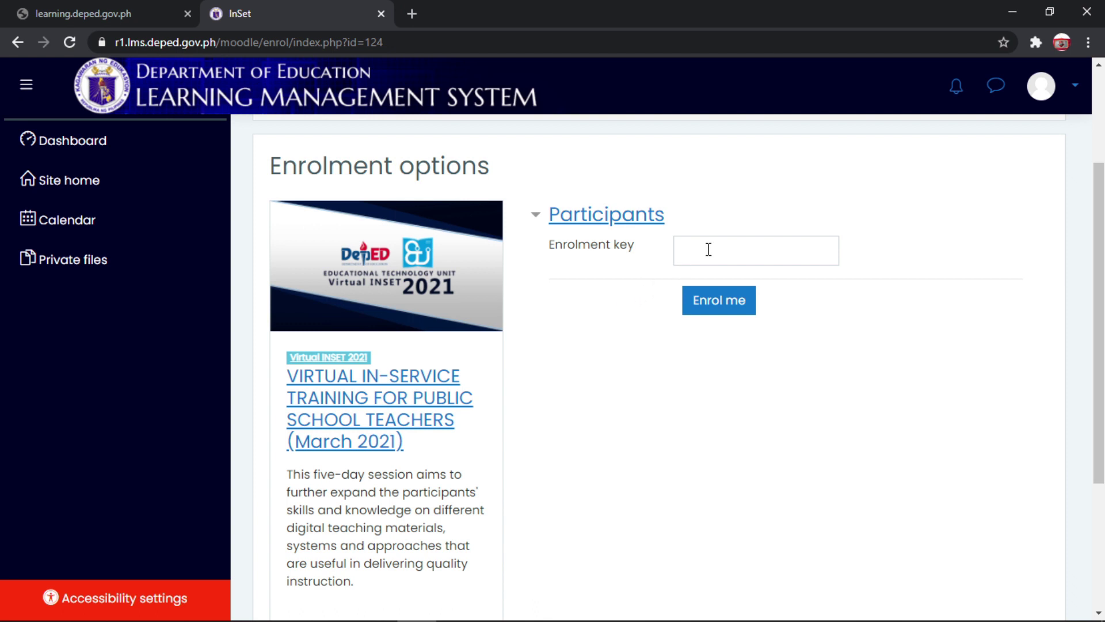
Enter the course enrolment key, enrol, and decline Chrome's offer to save the password.
scroll(628, 313, down, 1)
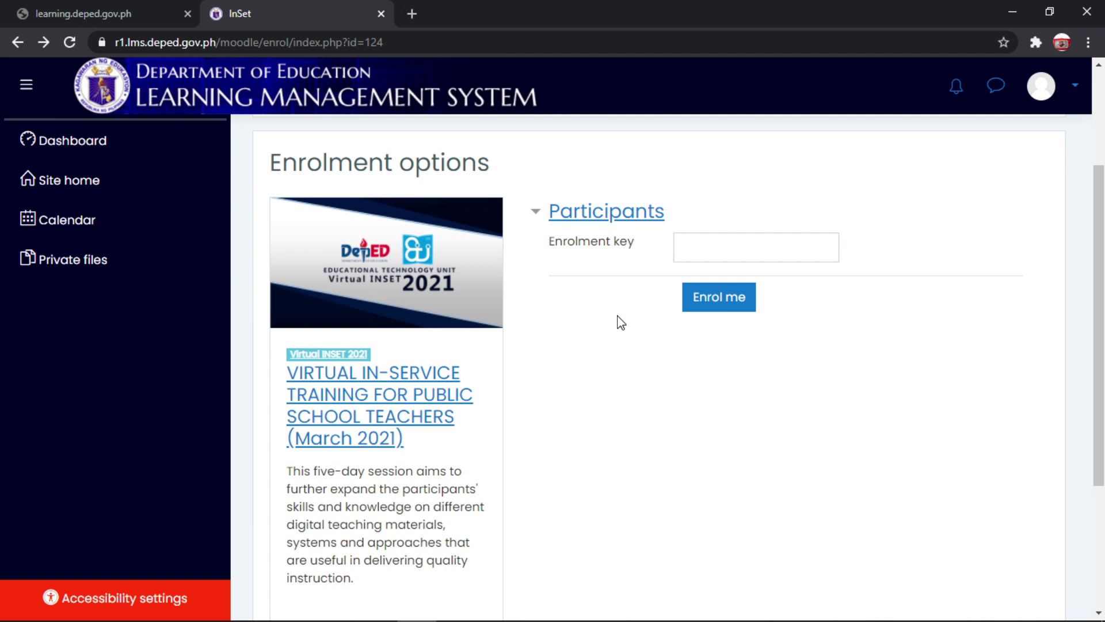
click(703, 240)
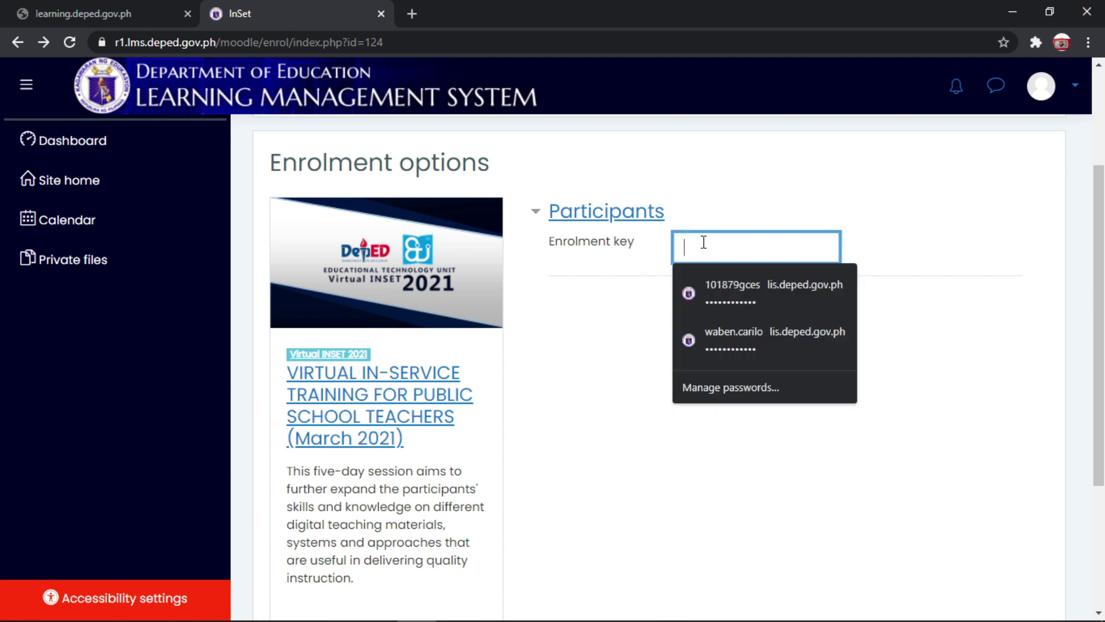
text(•••••••)
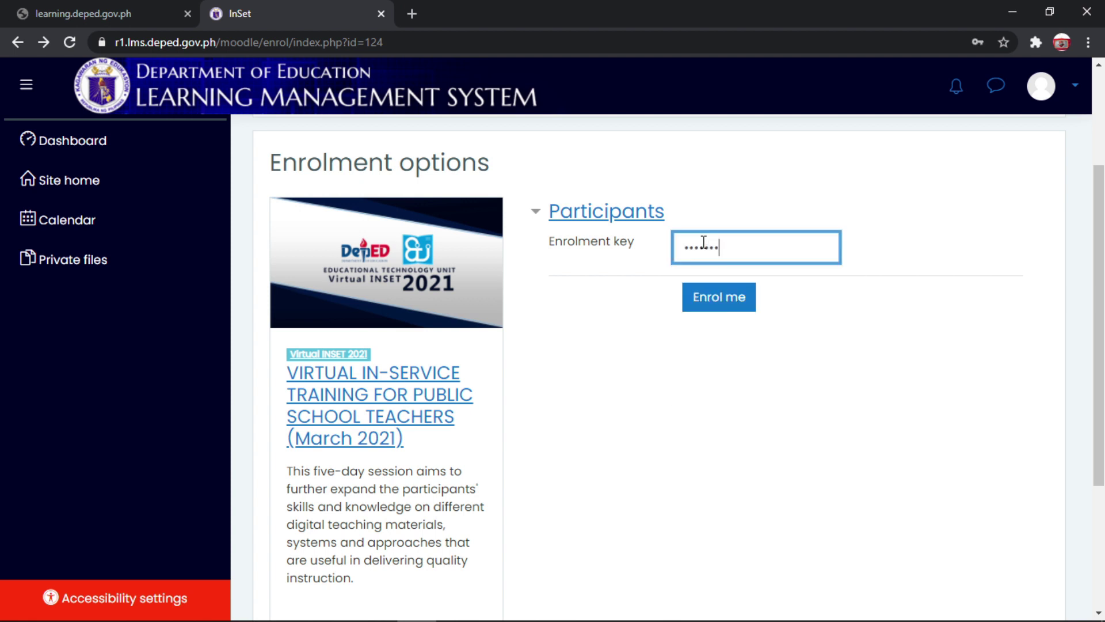
text(•)
click(713, 299)
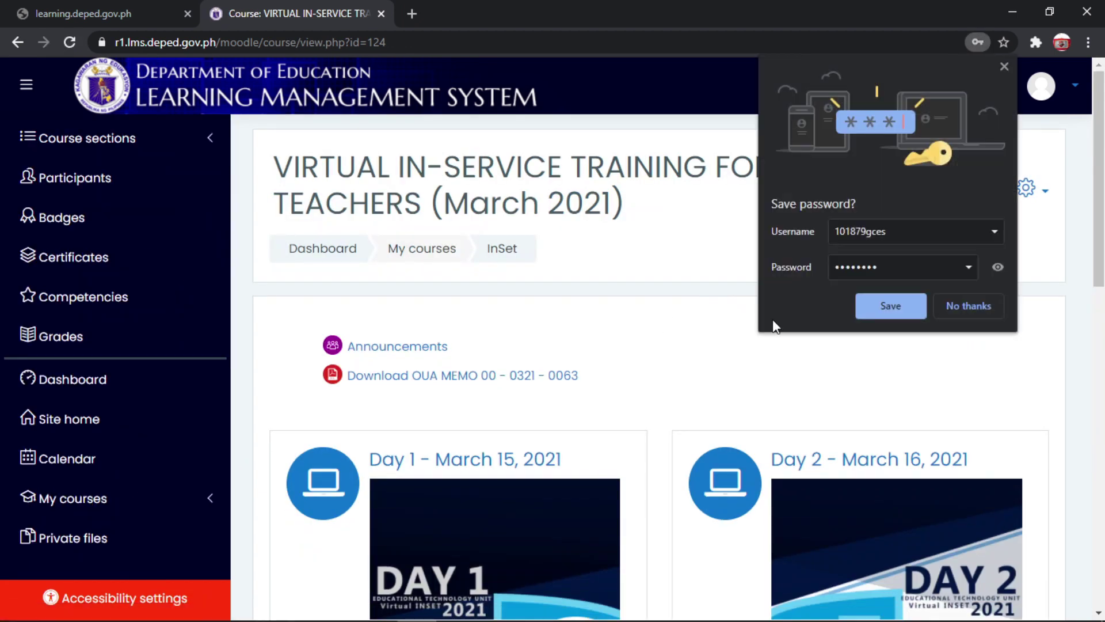
click(973, 306)
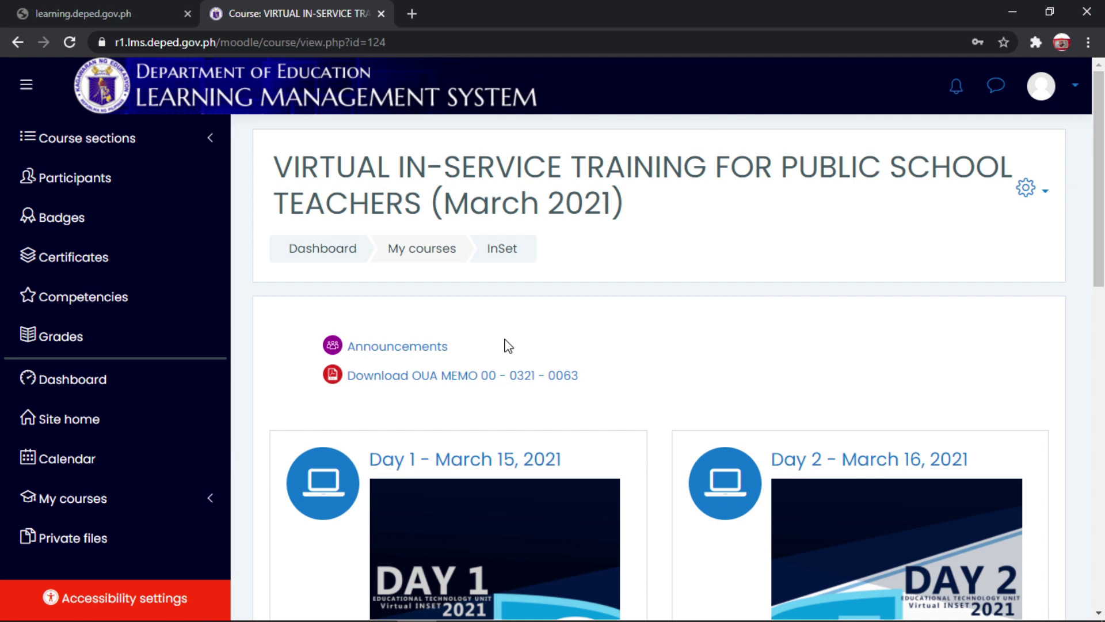
Open the Day 1 - March 15, 2021 section from the sidebar's course sections.
scroll(507, 346, down, 3)
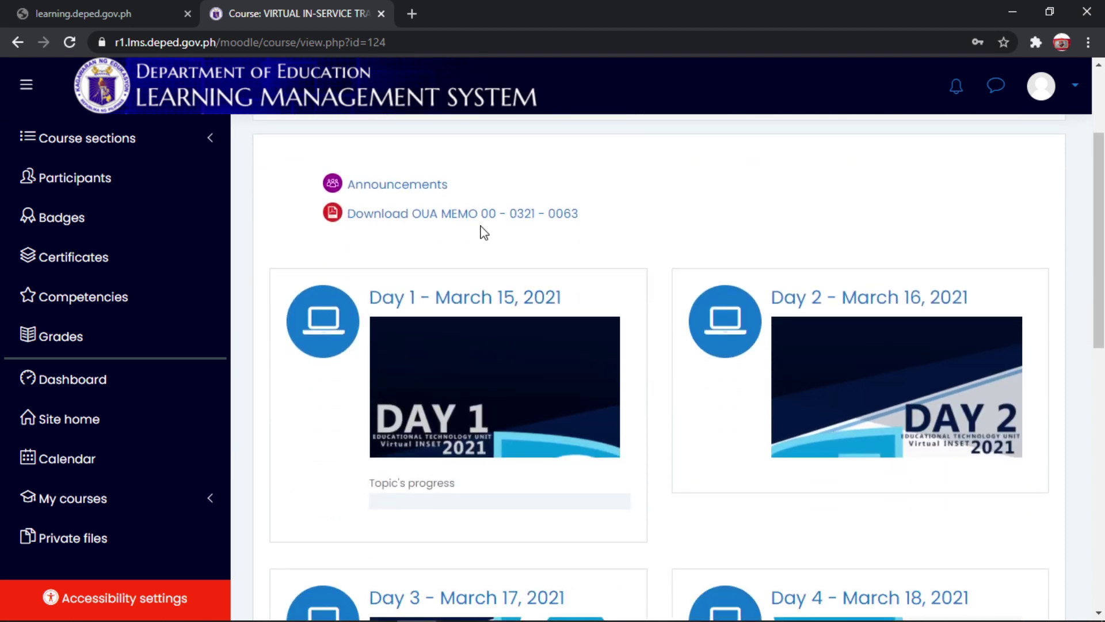
scroll(495, 259, down, 3)
scroll(510, 294, up, 3)
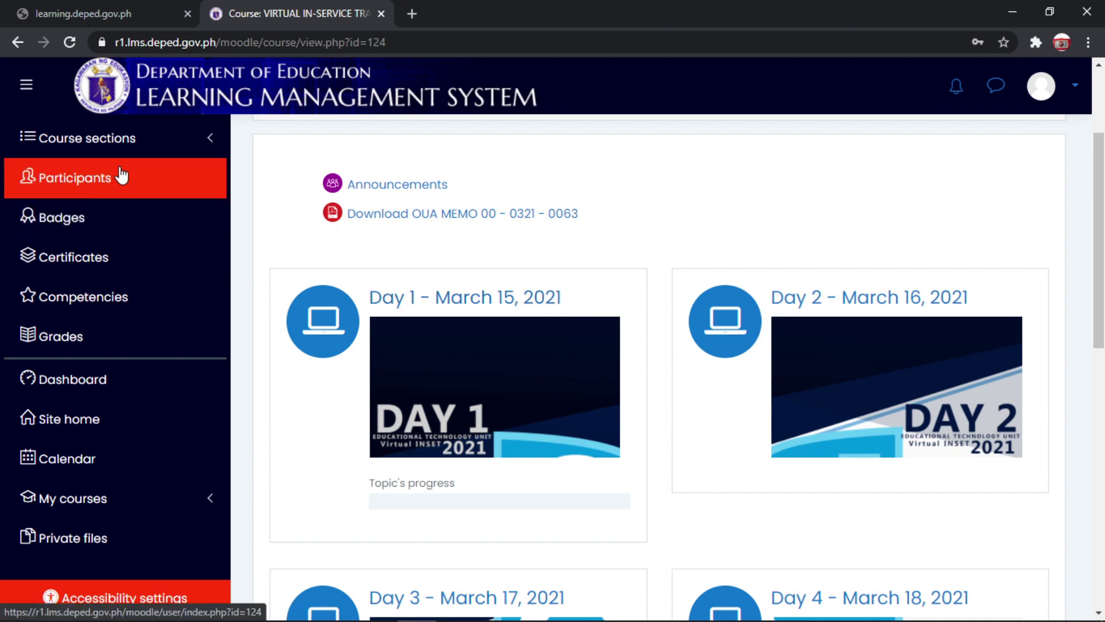
click(26, 137)
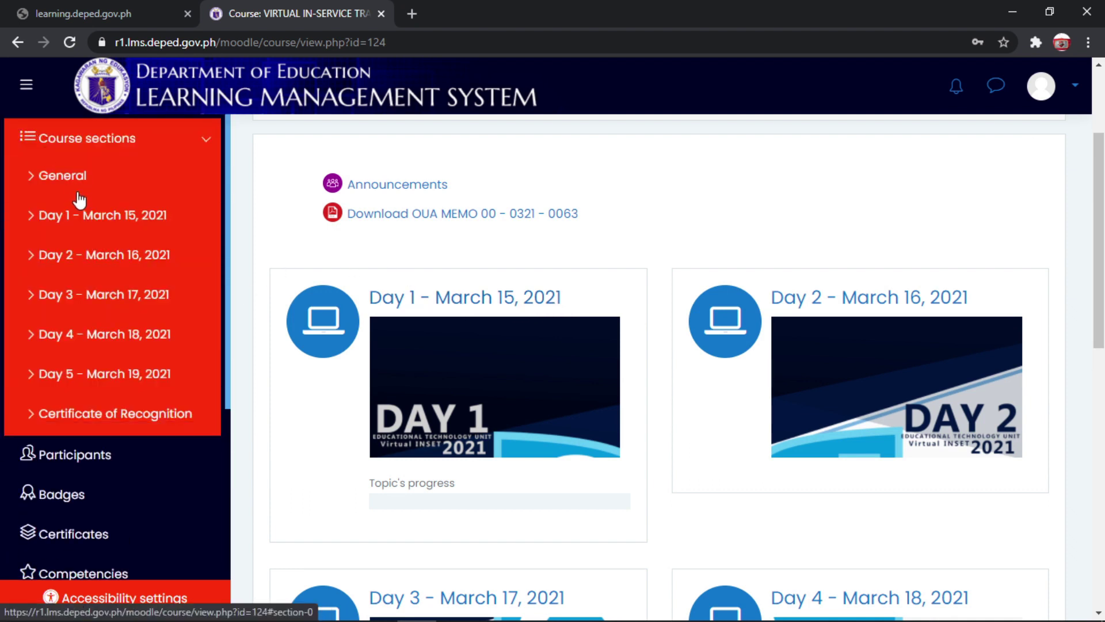
click(86, 221)
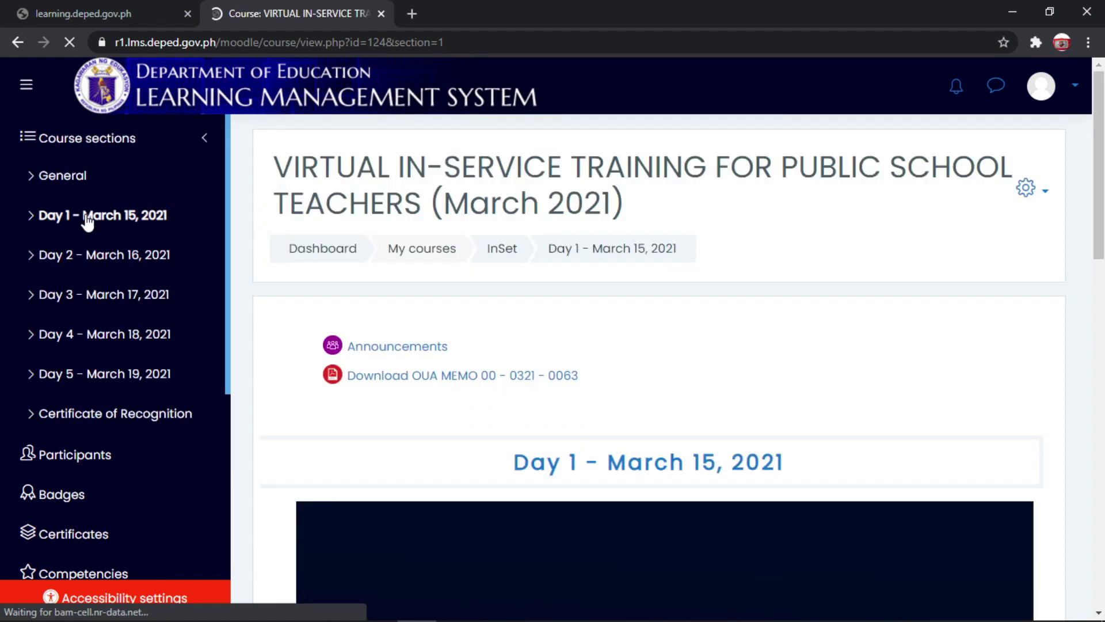
Scroll through Day 1's videos, files, reflective questions, quiz and restricted certificate.
scroll(543, 326, down, 4)
scroll(574, 318, down, 7)
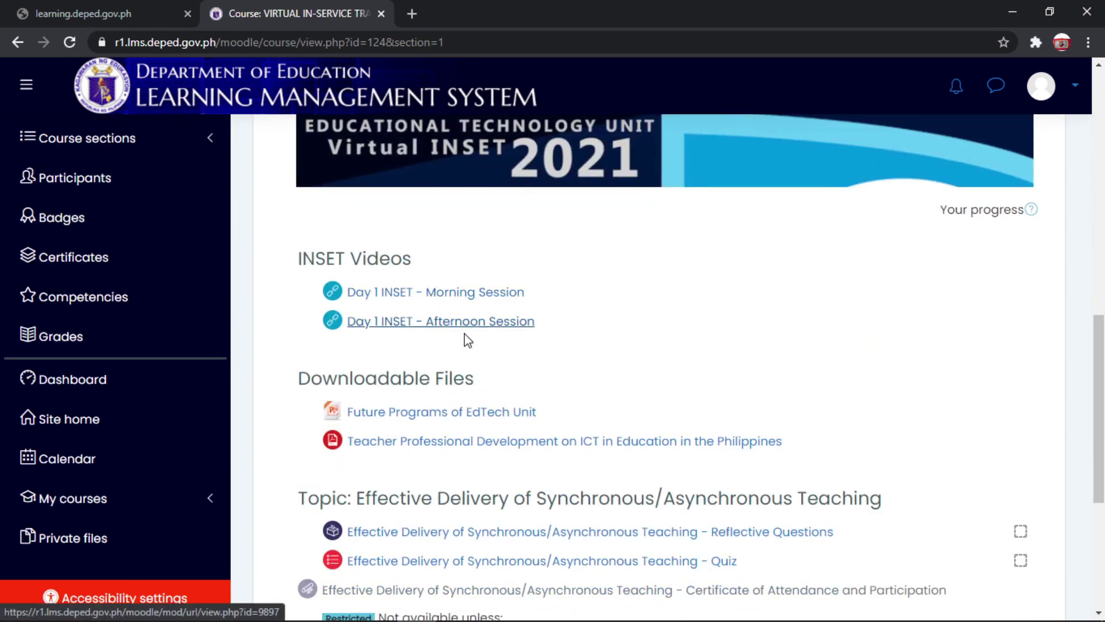
scroll(468, 329, down, 3)
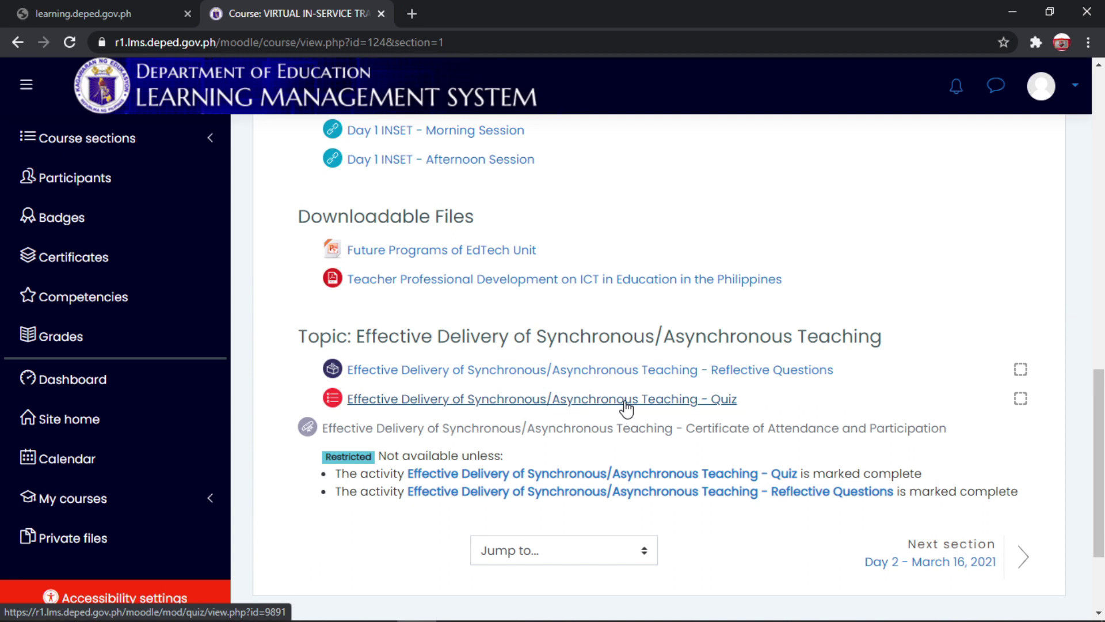
scroll(623, 407, down, 1)
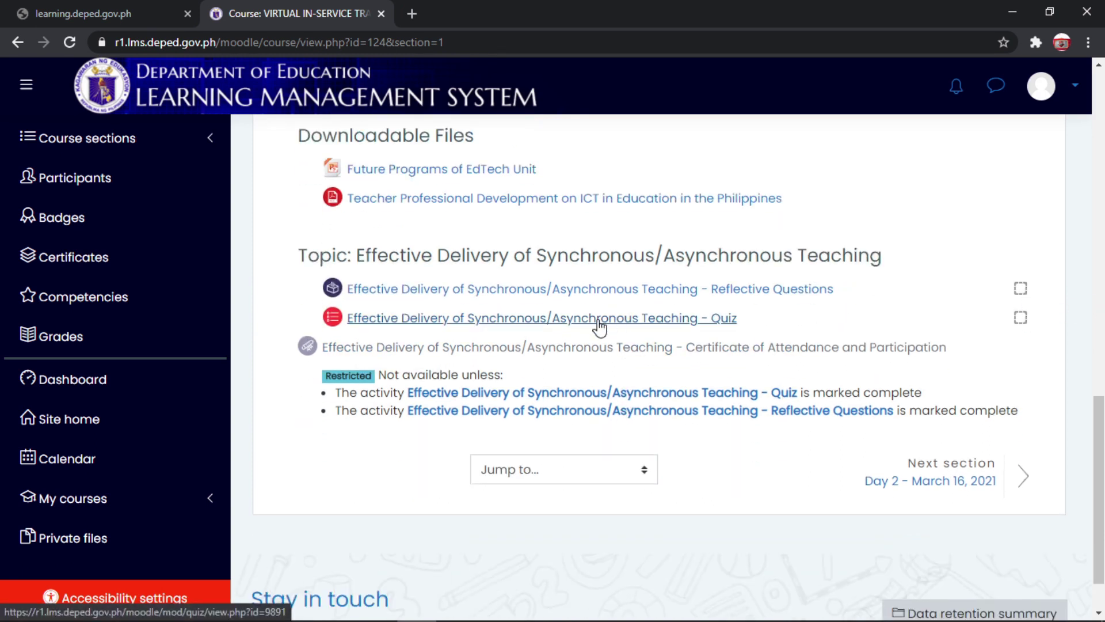
scroll(595, 321, down, 1)
scroll(598, 326, up, 2)
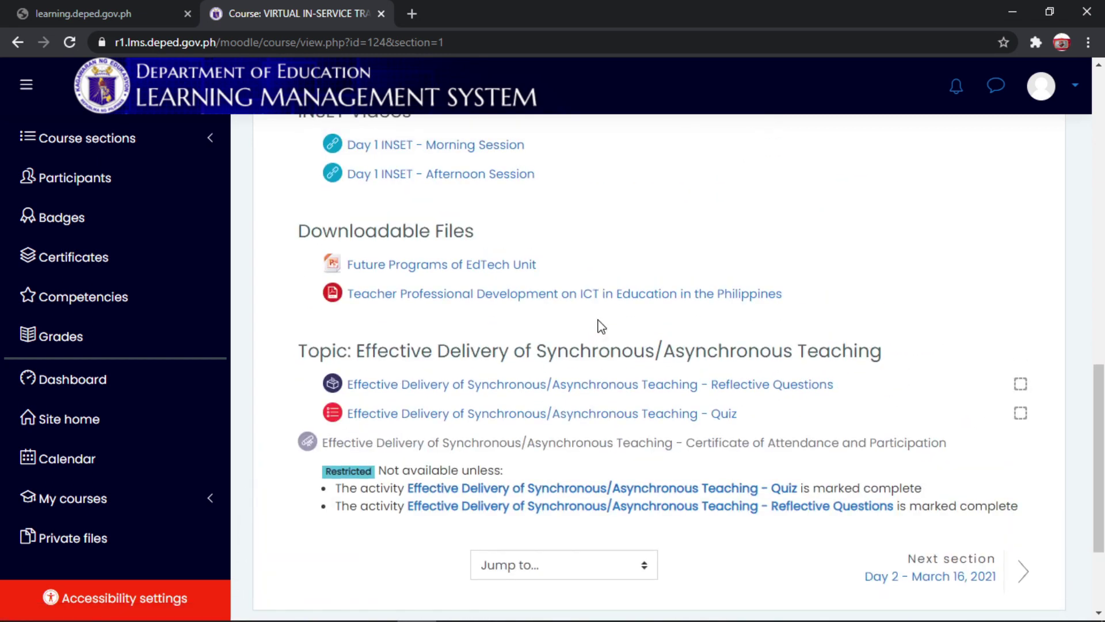
scroll(291, 270, up, 1)
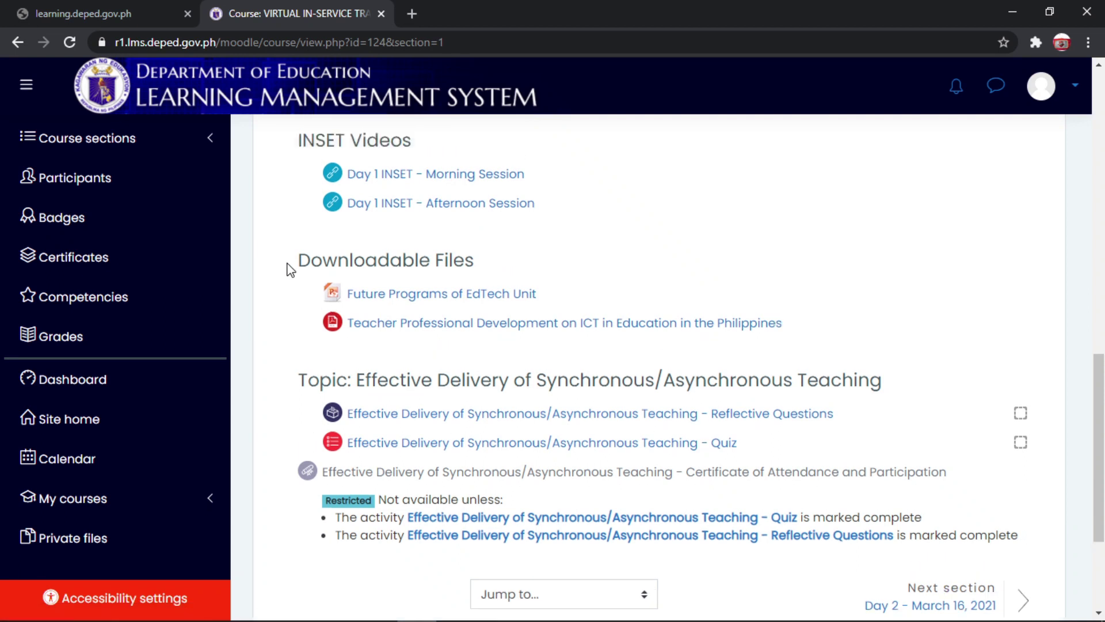
scroll(291, 269, up, 2)
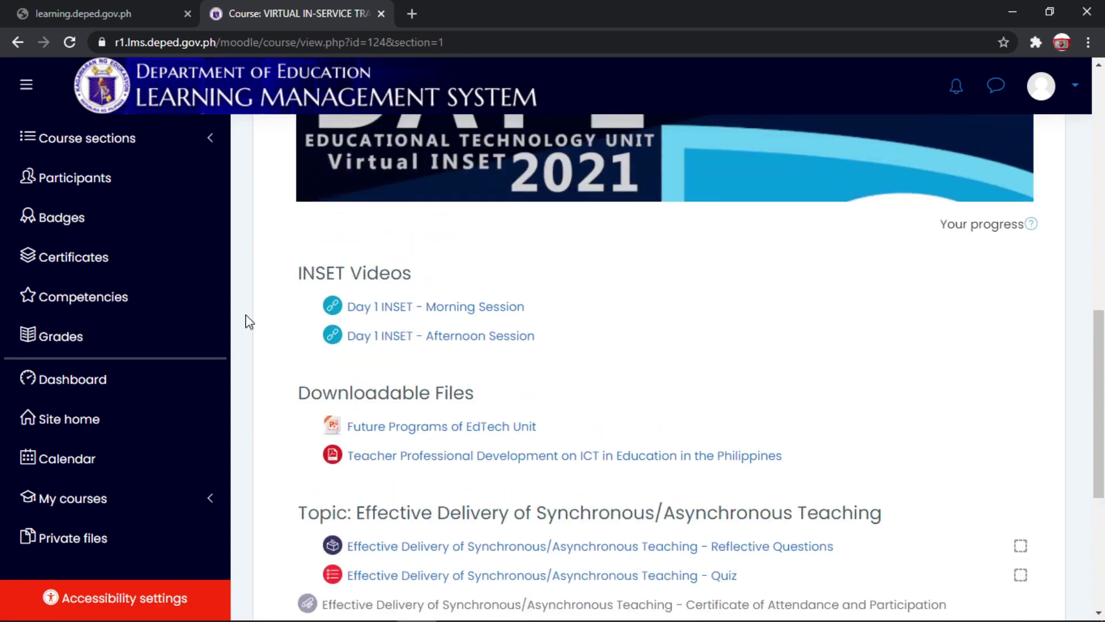